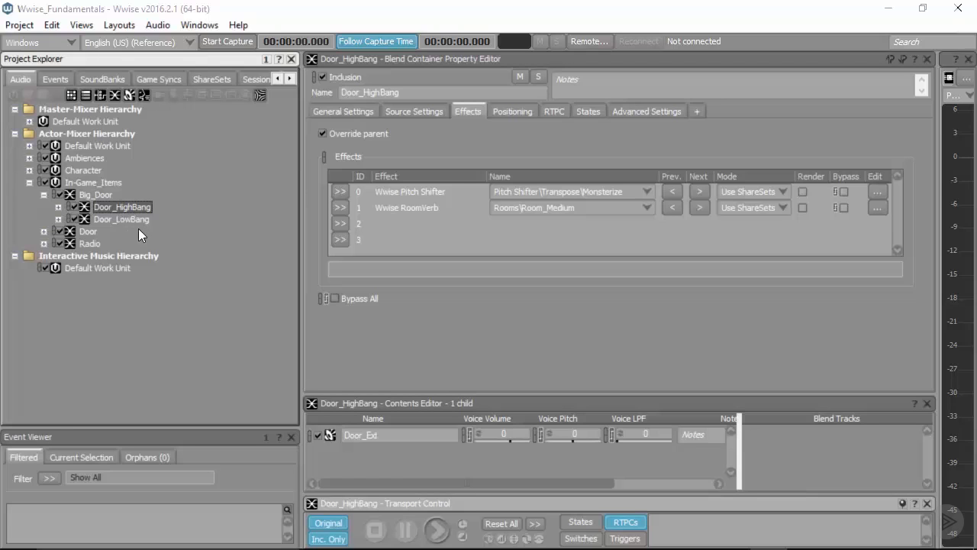
Inspect the output bus in City_Traffic's general settings under Ambiences and list the busses in the Master-Mixer's Default Work Unit.
{"action": "left_click", "coordinate": [43, 195]}
{"action": "left_click", "coordinate": [29, 182]}
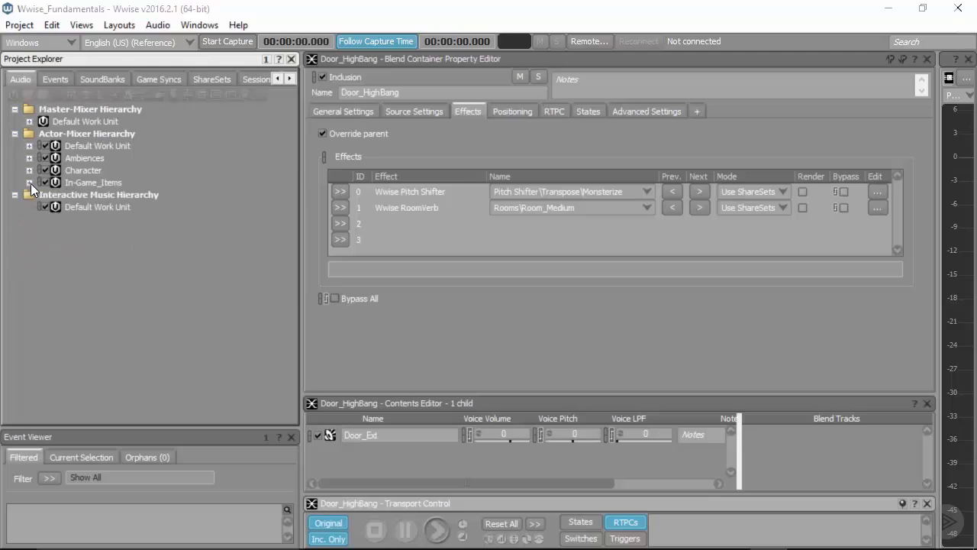
{"action": "left_click", "coordinate": [29, 158]}
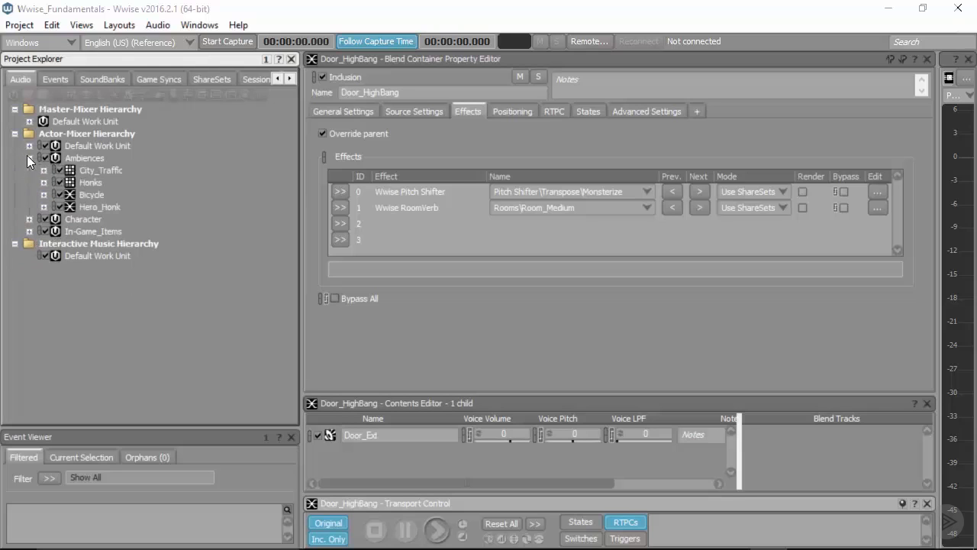
{"action": "left_click", "coordinate": [89, 170]}
{"action": "left_click", "coordinate": [353, 107]}
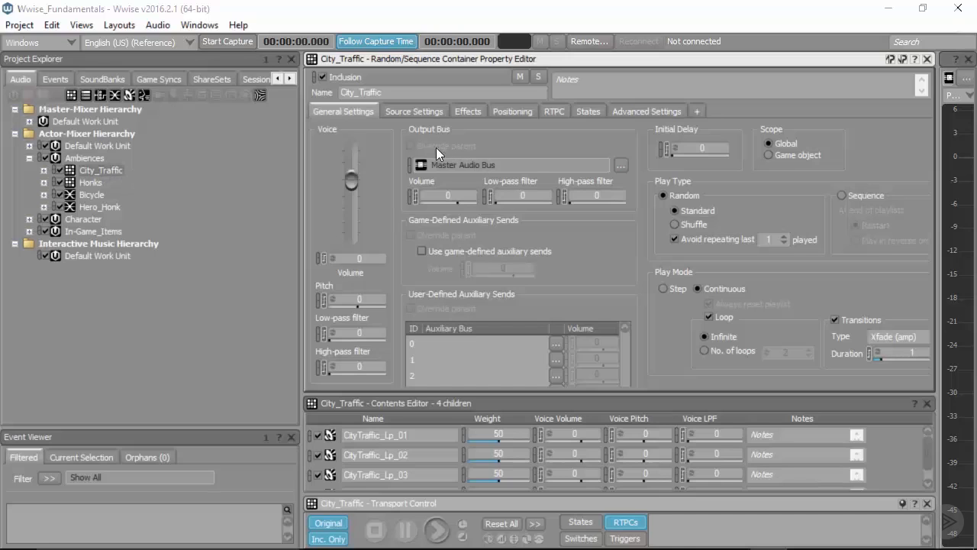
{"action": "left_click", "coordinate": [30, 121]}
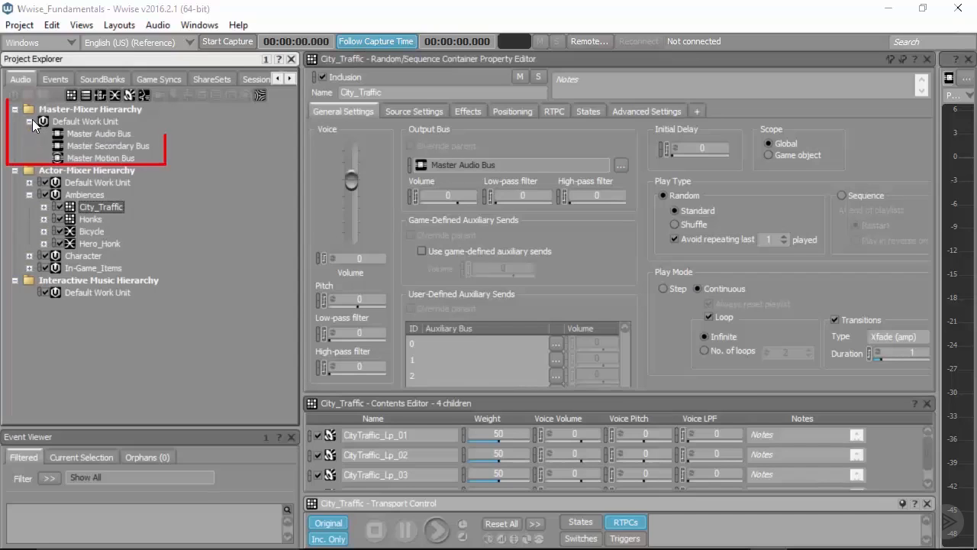
Create a child audio bus named Ambiences under the Master Audio Bus.
{"action": "left_click", "coordinate": [106, 135]}
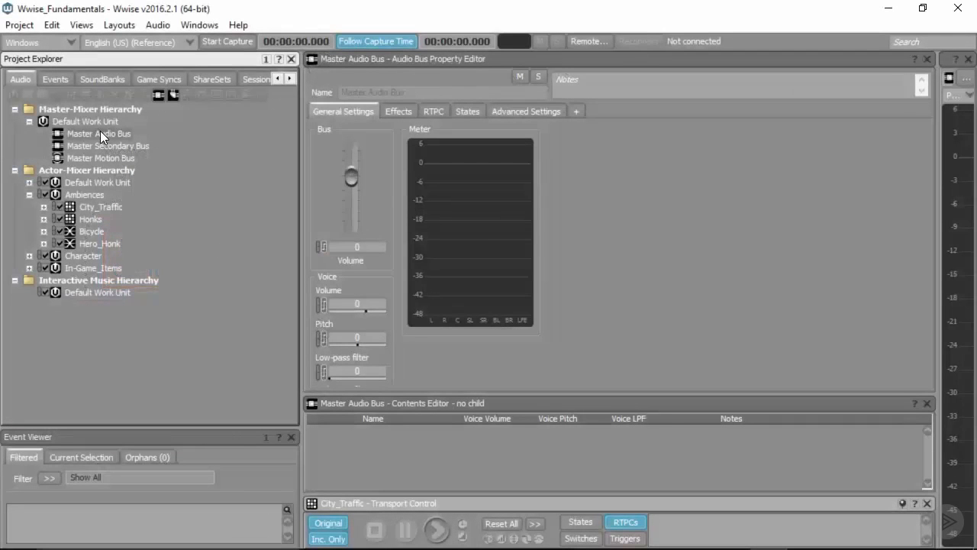
{"action": "left_click", "coordinate": [158, 95]}
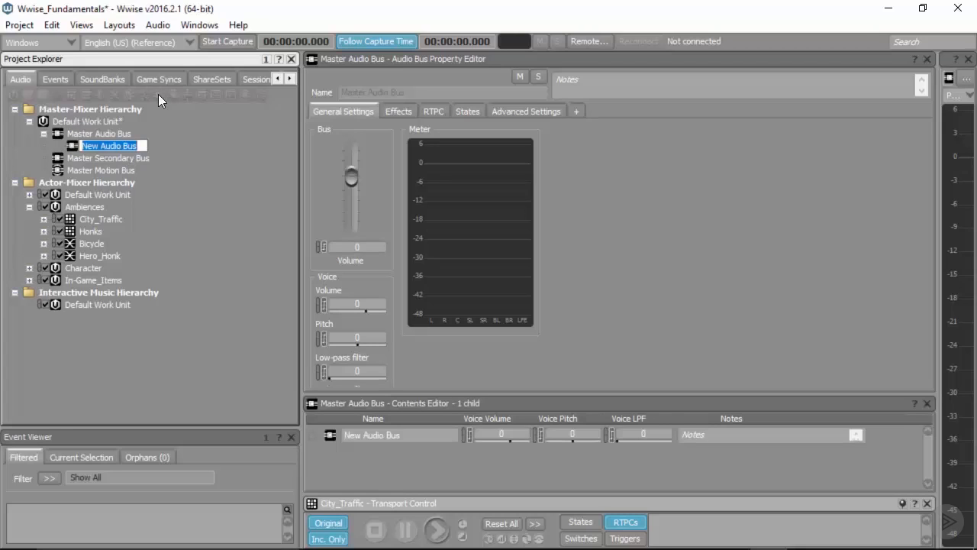
{"action": "type", "text": "Ambiences"}
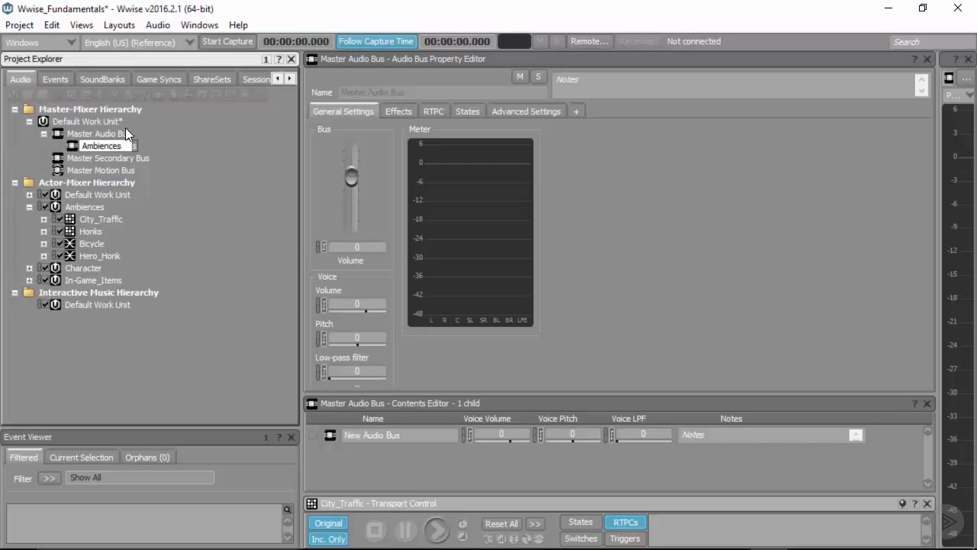
{"action": "key", "text": "Return"}
{"action": "left_click", "coordinate": [152, 140]}
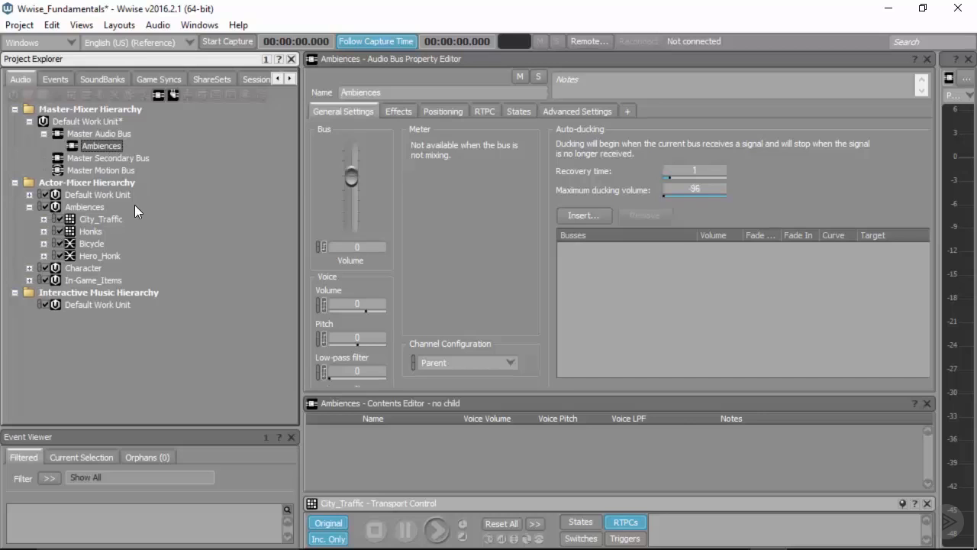
Set the output bus of the City_Traffic and Honks containers to the Ambiences bus.
{"action": "left_click", "coordinate": [101, 220]}
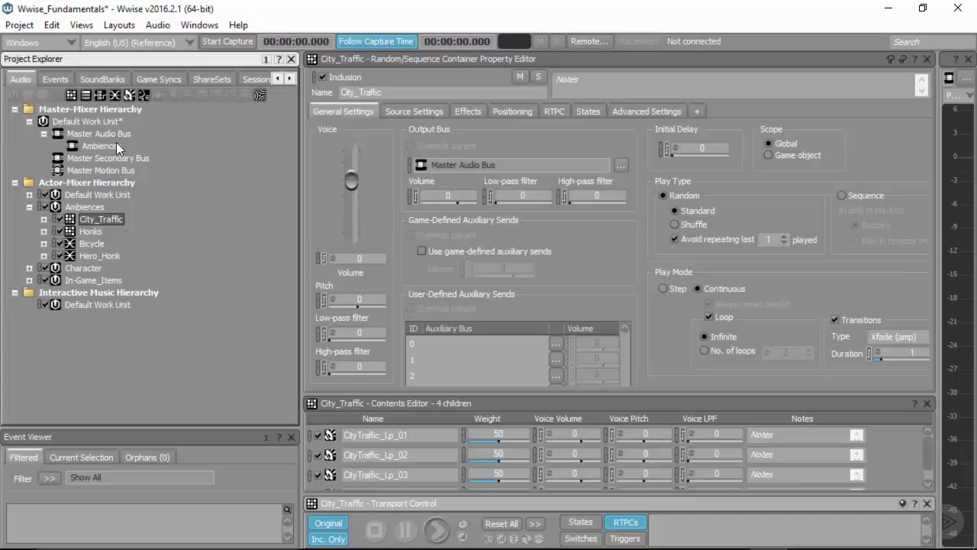
{"action": "left_click", "coordinate": [623, 165]}
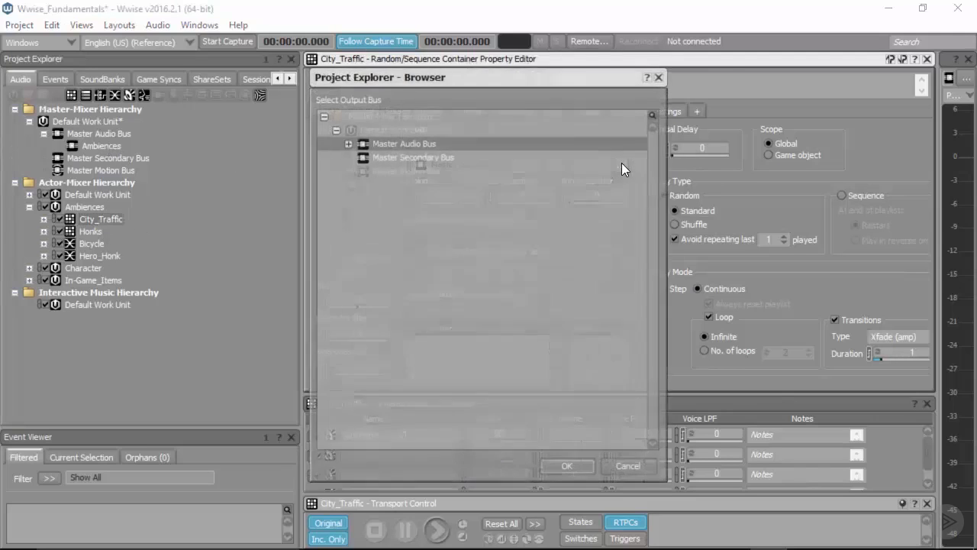
{"action": "left_click", "coordinate": [348, 142]}
{"action": "left_click", "coordinate": [401, 157]}
{"action": "left_click", "coordinate": [567, 468]}
{"action": "left_click", "coordinate": [90, 231]}
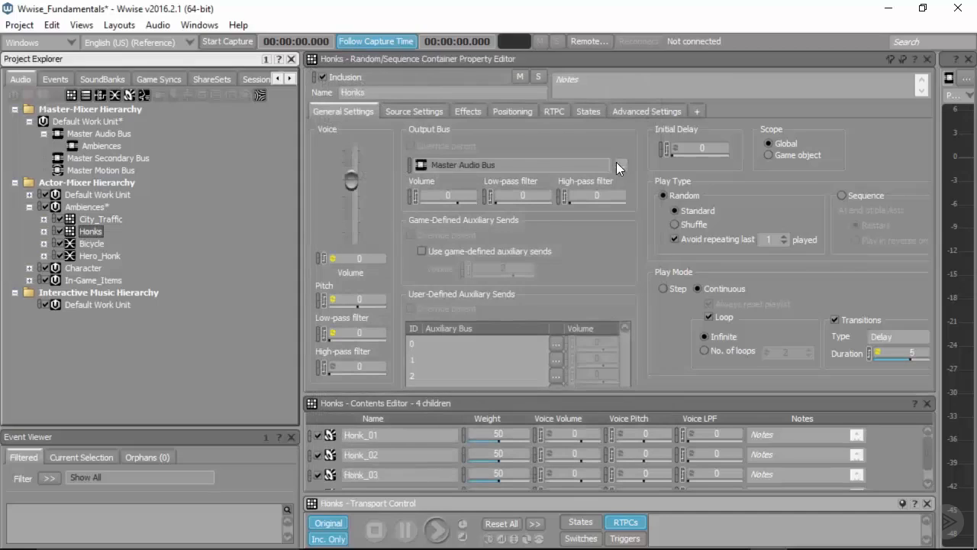
{"action": "left_click", "coordinate": [623, 165]}
{"action": "left_click", "coordinate": [563, 469]}
Set the output bus of the Bicycle and Hero_Honk containers to the Ambiences bus.
{"action": "left_click", "coordinate": [91, 244]}
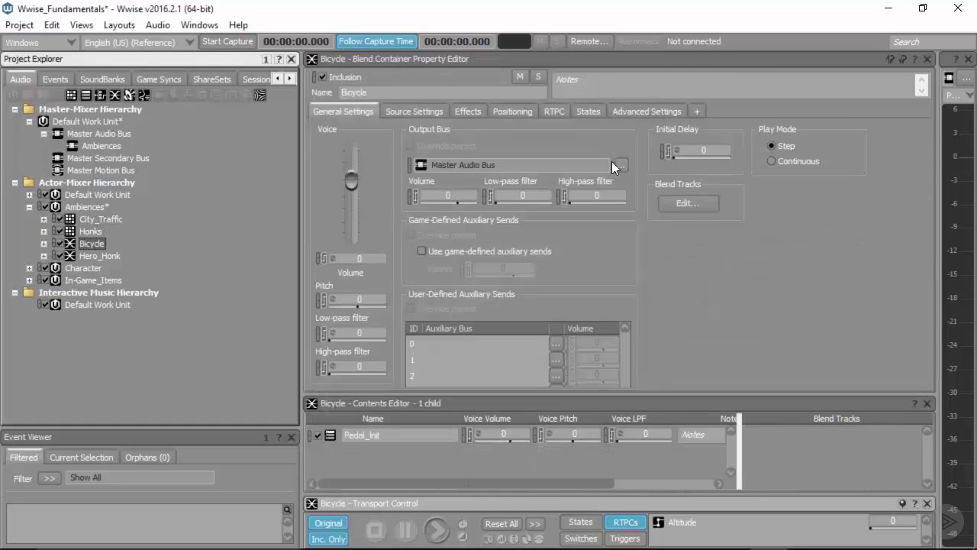
{"action": "left_click", "coordinate": [623, 162]}
{"action": "left_click", "coordinate": [568, 468]}
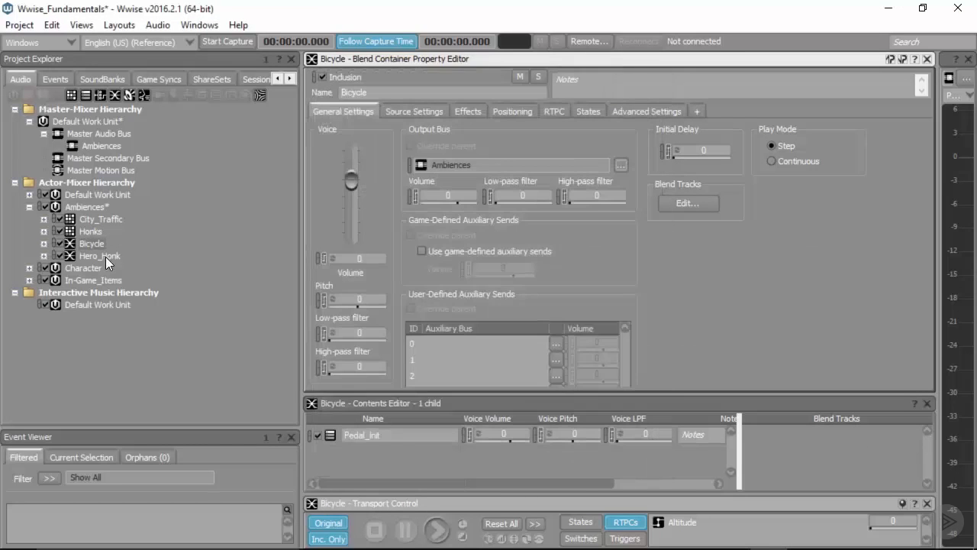
{"action": "left_click", "coordinate": [99, 256]}
{"action": "left_click", "coordinate": [622, 164]}
{"action": "left_click", "coordinate": [560, 463]}
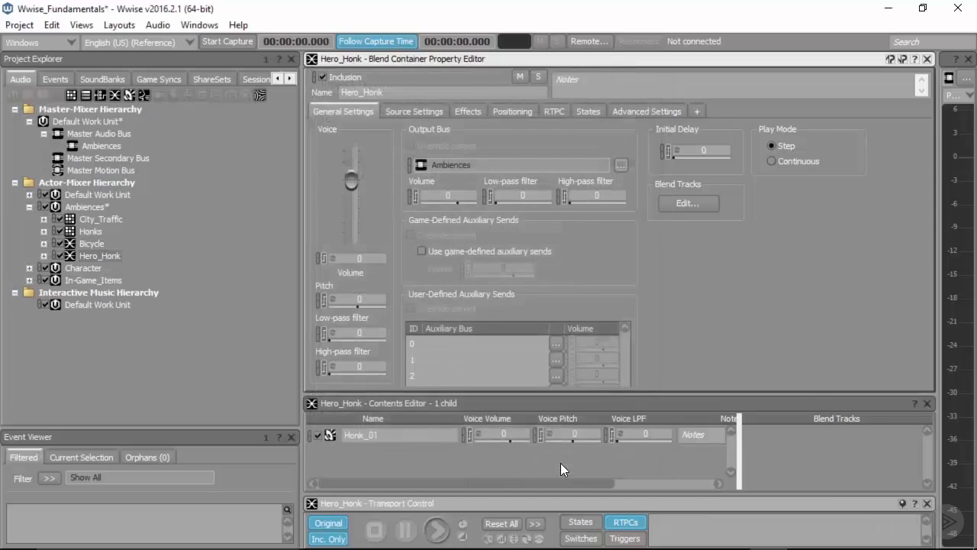
Audition the Bicycle container while trying a volume change on the Ambiences bus, and undo that change.
{"action": "left_click", "coordinate": [100, 219]}
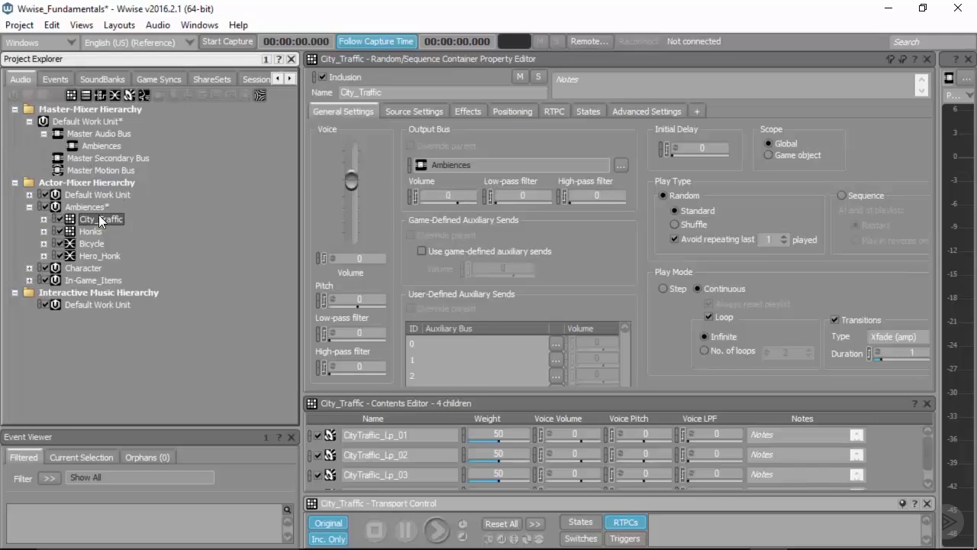
{"action": "left_click", "coordinate": [91, 246]}
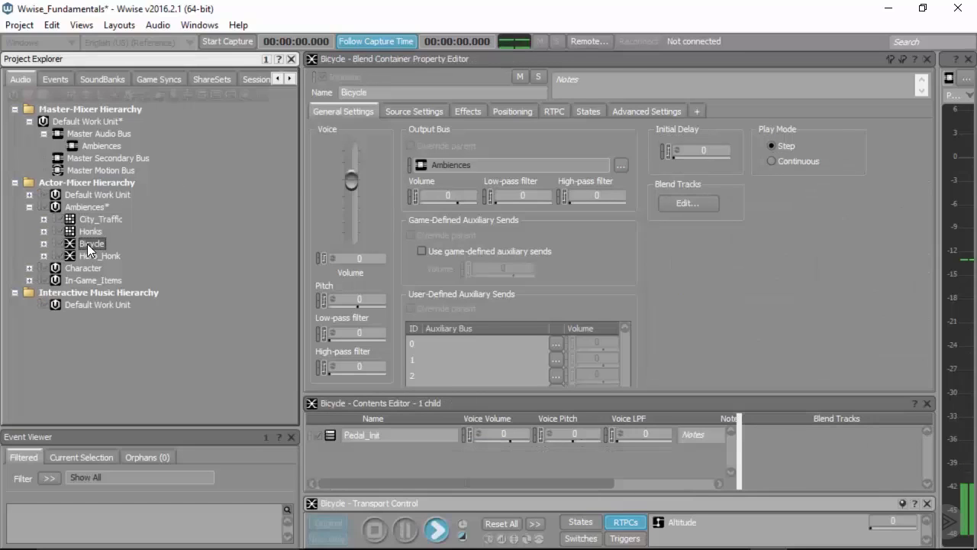
{"action": "left_click", "coordinate": [92, 145]}
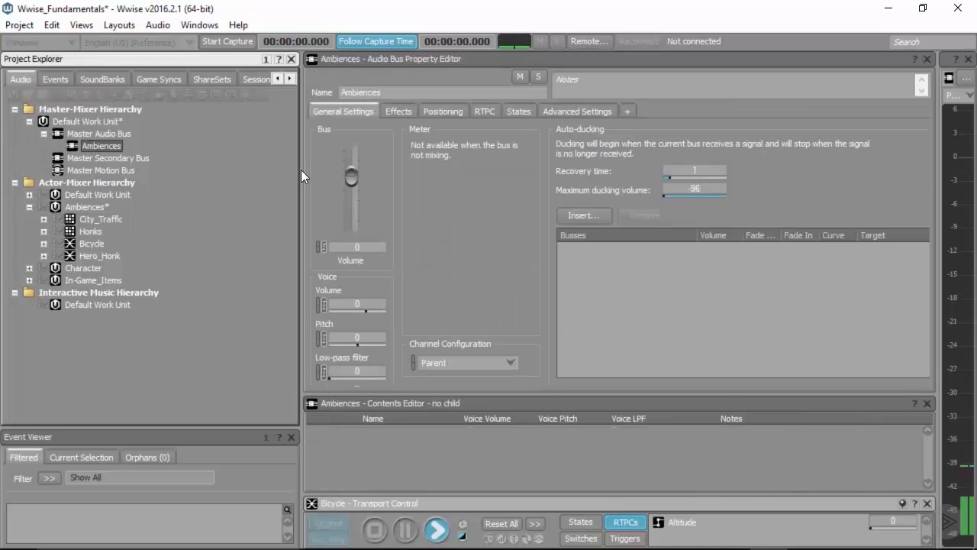
{"action": "mouse_move", "coordinate": [352, 183]}
{"action": "left_mouse_down"}
{"action": "mouse_move", "coordinate": [352, 217]}
{"action": "mouse_move", "coordinate": [352, 176]}
{"action": "left_mouse_up"}
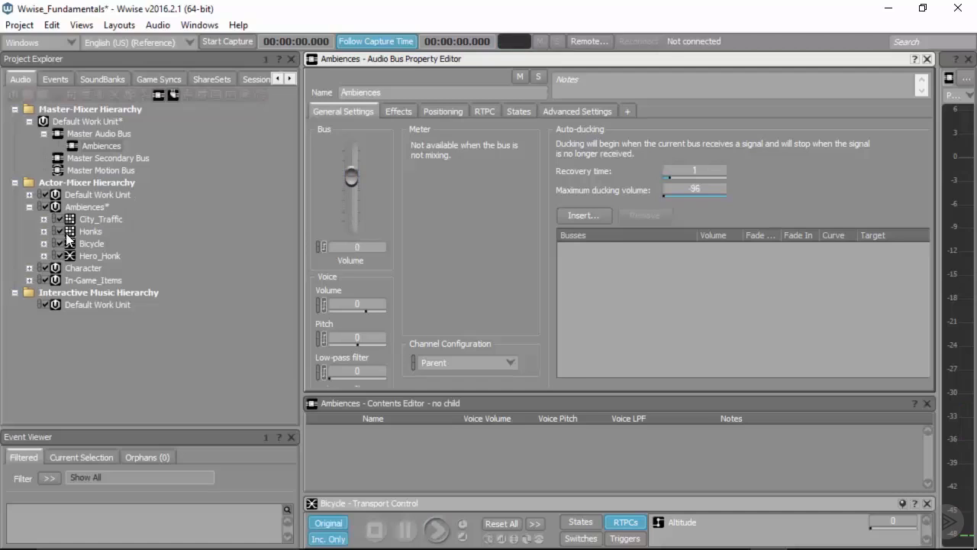
{"action": "left_click", "coordinate": [349, 344]}
{"action": "key", "text": "ctrl+z"}
Save the project and look over the effect slots of the Ambiences bus.
{"action": "key", "text": "ctrl+s"}
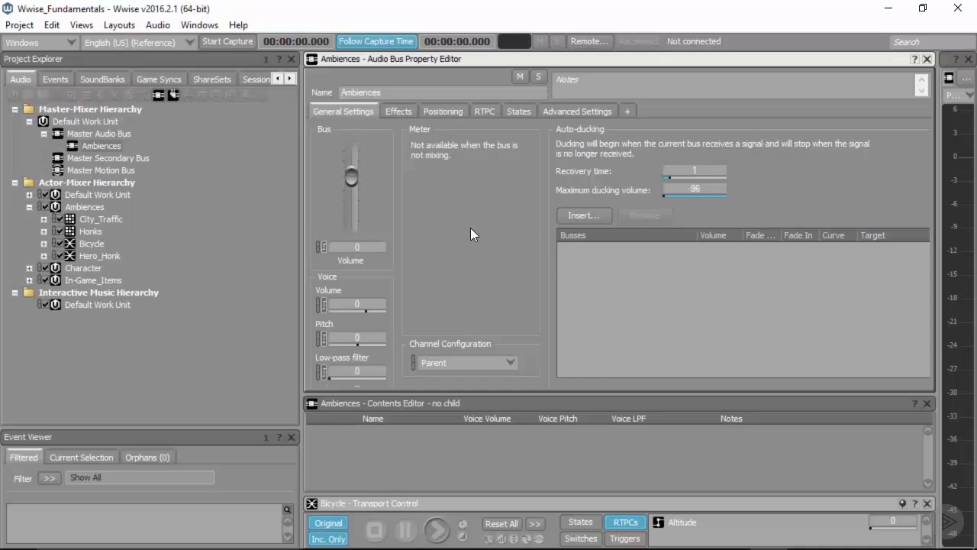
{"action": "left_click", "coordinate": [398, 112]}
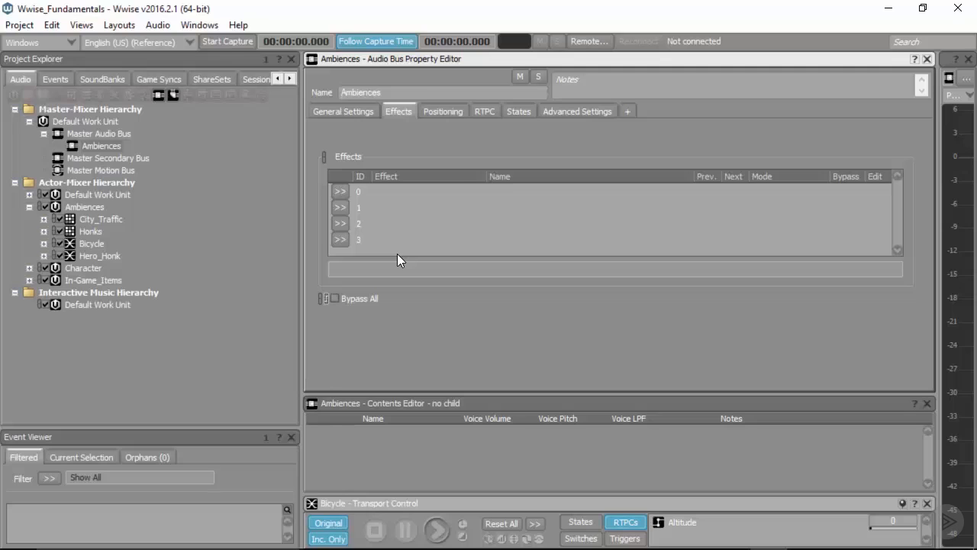
{"action": "left_click", "coordinate": [342, 111]}
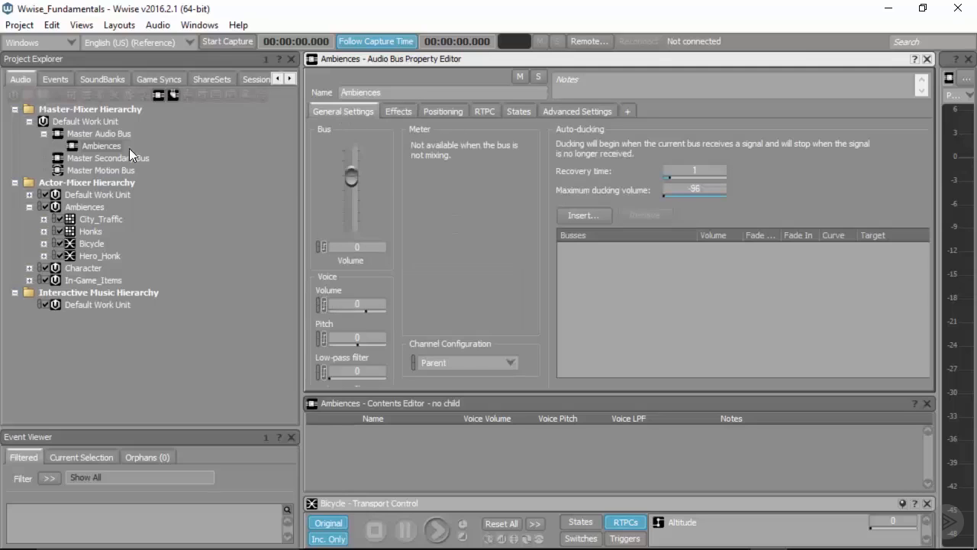
Create an auxiliary bus named Big_Hall under the Master Audio Bus.
{"action": "left_click", "coordinate": [90, 132]}
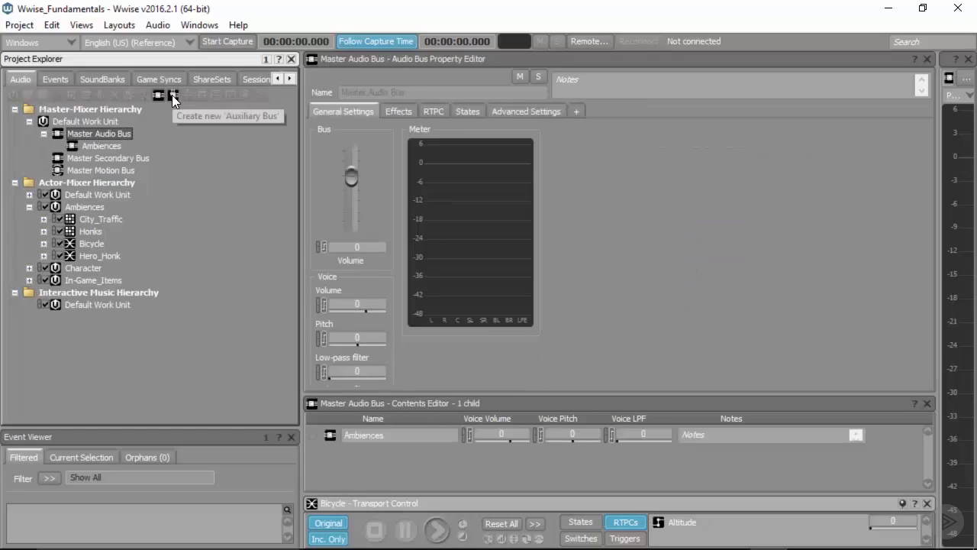
{"action": "left_click", "coordinate": [172, 94]}
{"action": "type", "text": "Bi"}
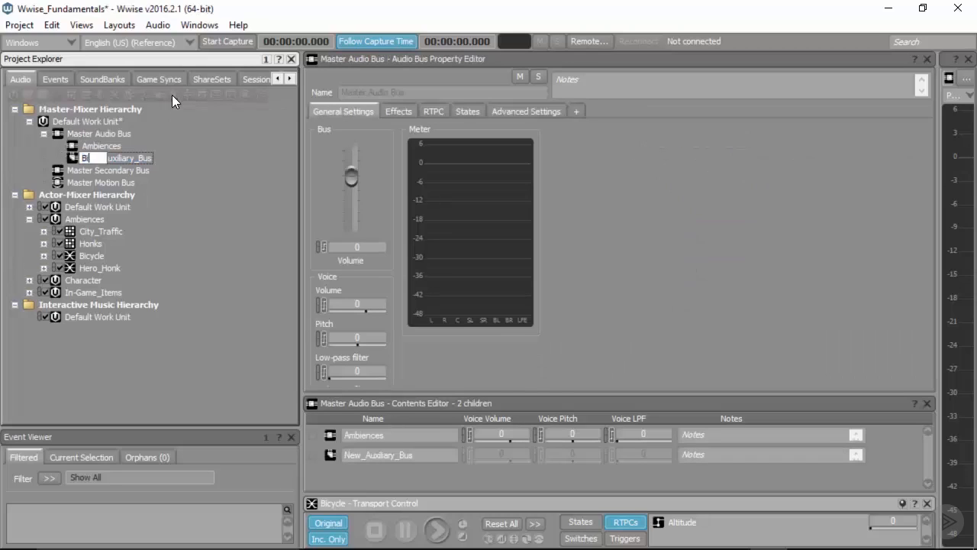
{"action": "type", "text": "g_Hall"}
{"action": "key", "text": "Return"}
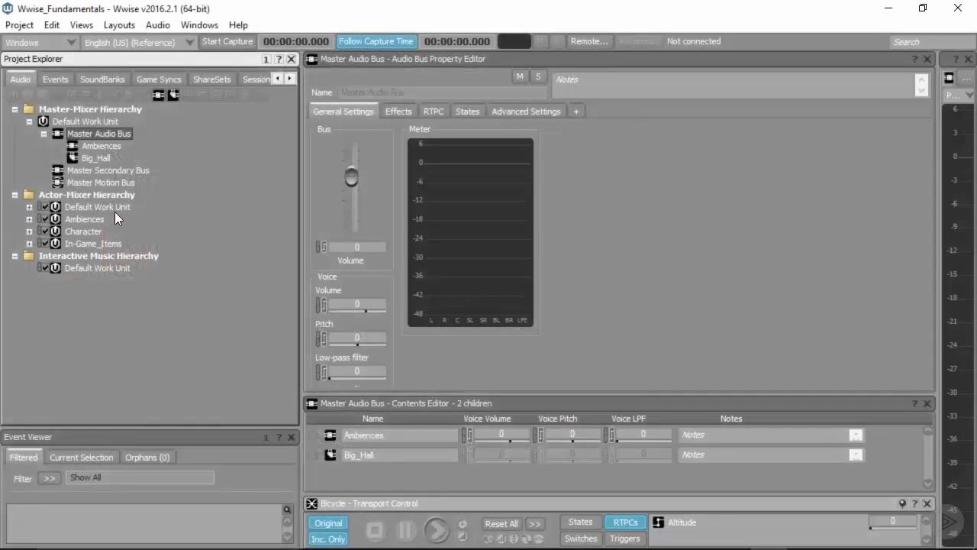
Assign Big_Hall as the first user-defined auxiliary send of the Big_Door container in In-Game_Items.
{"action": "left_click", "coordinate": [30, 244]}
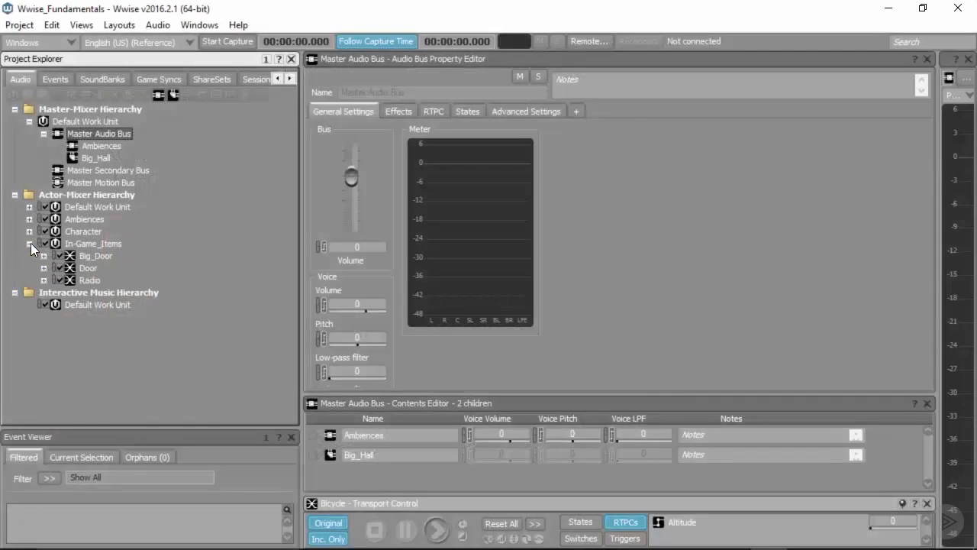
{"action": "left_click", "coordinate": [84, 254]}
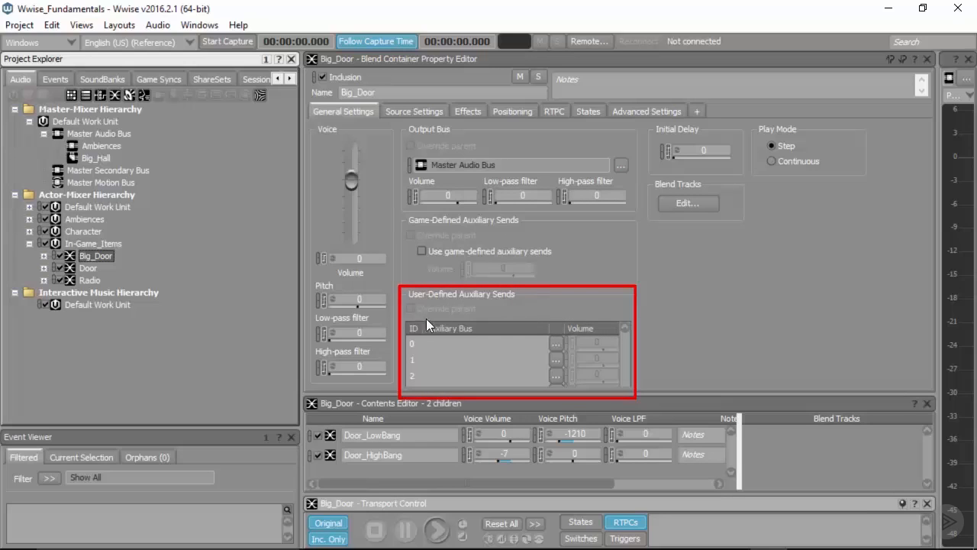
{"action": "left_click", "coordinate": [554, 343]}
{"action": "left_click", "coordinate": [349, 156]}
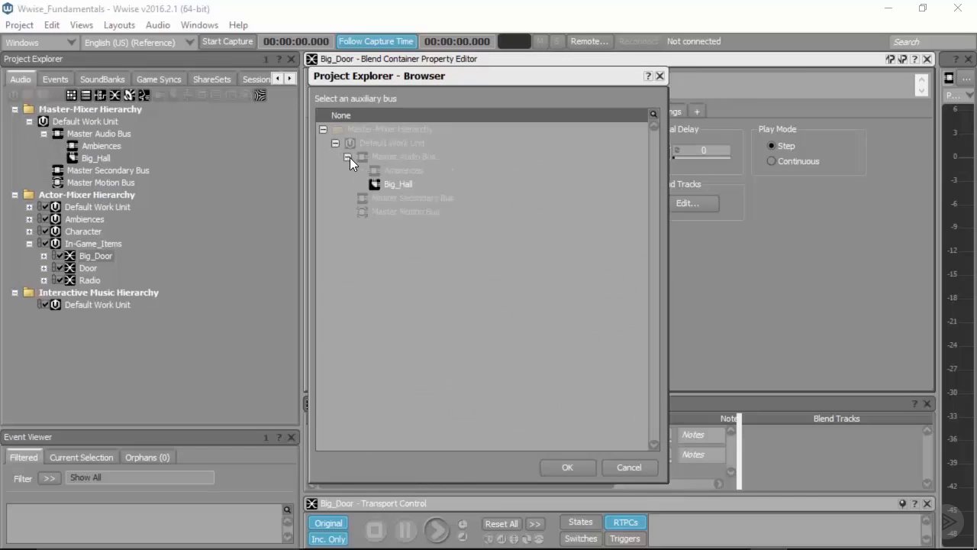
{"action": "left_click", "coordinate": [402, 184]}
{"action": "left_click", "coordinate": [569, 468]}
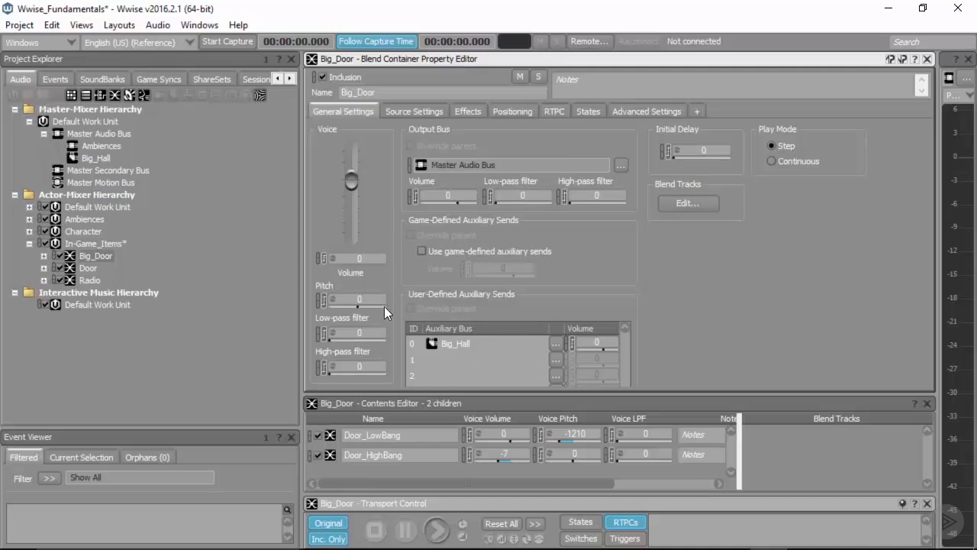
Play Big_Door and check the signal meters of the Big_Hall auxiliary bus and the Master Audio Bus.
{"action": "key", "text": "space"}
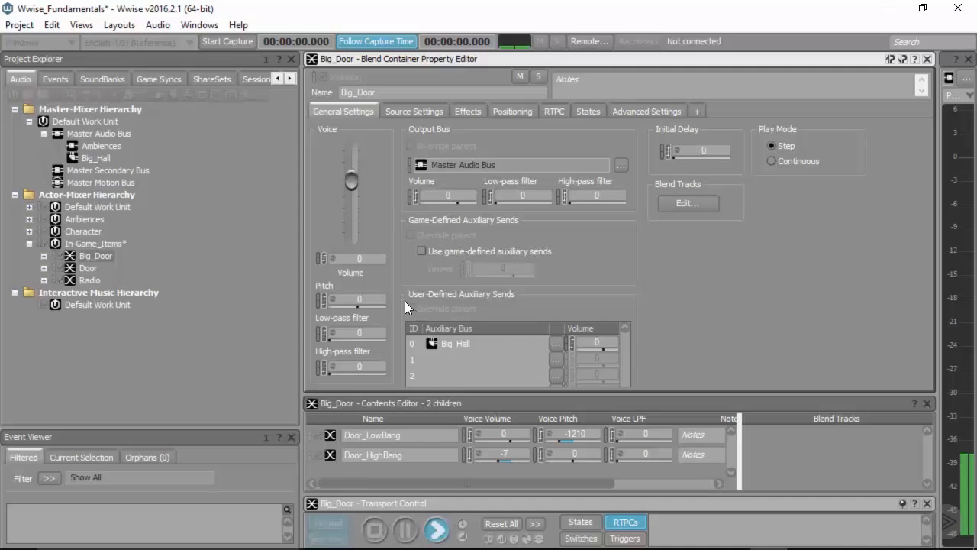
{"action": "left_click", "coordinate": [96, 158]}
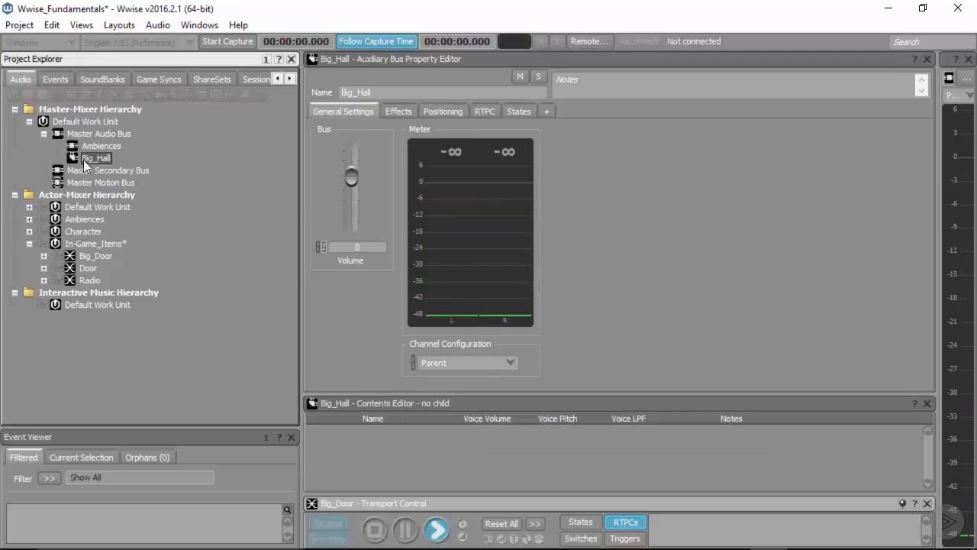
{"action": "left_click", "coordinate": [99, 133]}
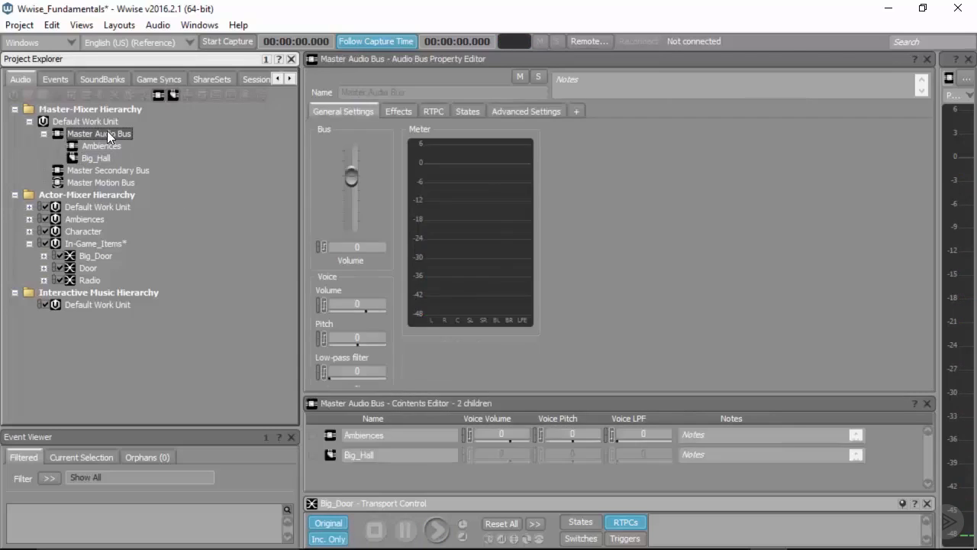
{"action": "key", "text": "space"}
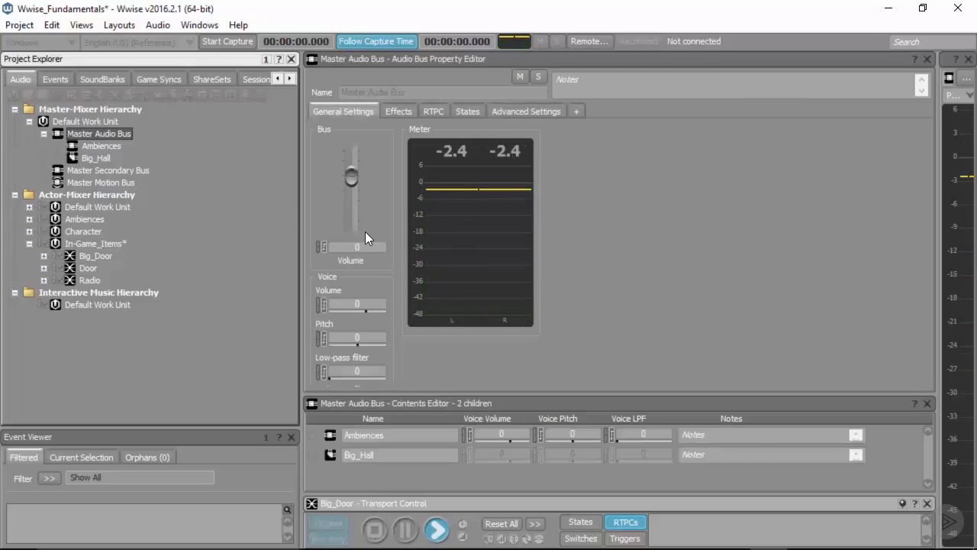
Set the volume of Big_Door's Big_Hall auxiliary send to -96 and play Big_Door.
{"action": "left_click", "coordinate": [96, 255]}
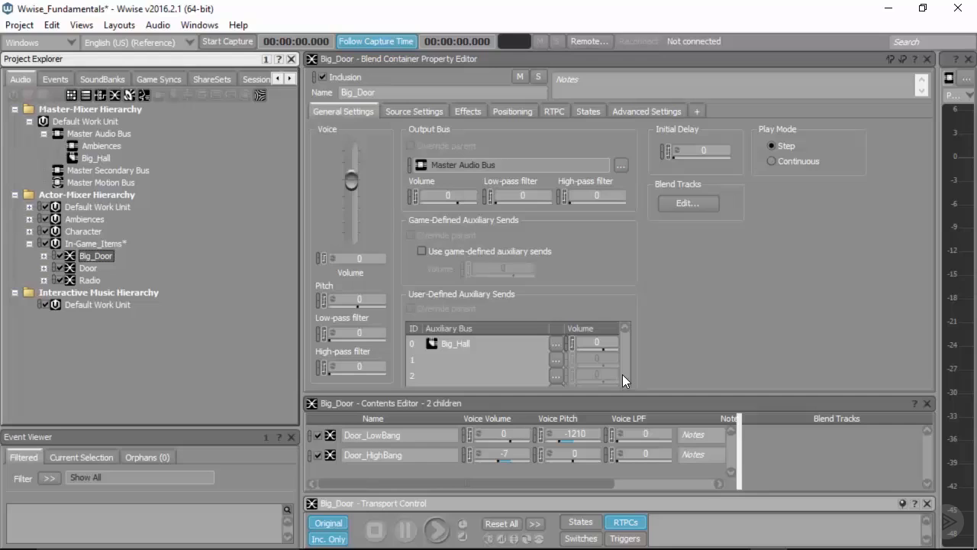
{"action": "left_click", "coordinate": [603, 341]}
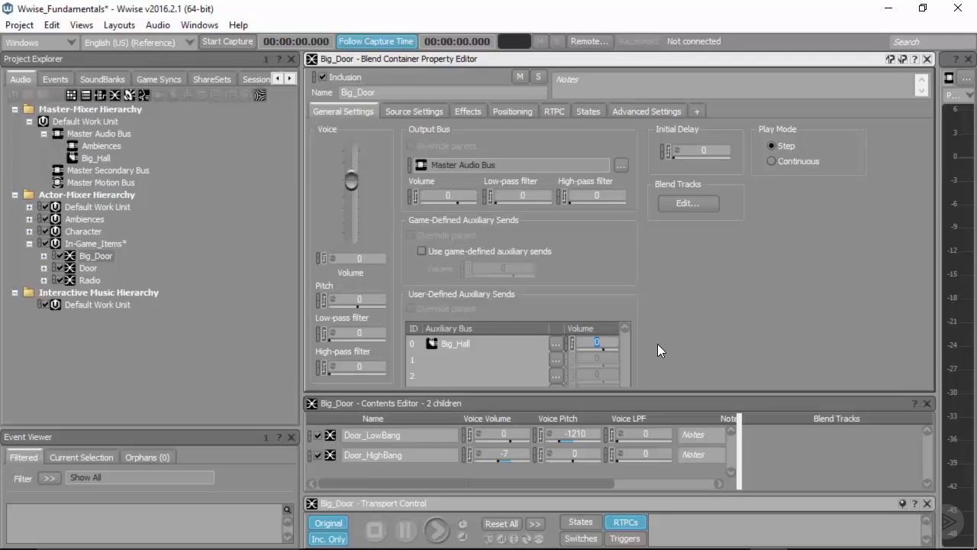
{"action": "type", "text": "-96"}
{"action": "key", "text": "Return"}
{"action": "key", "text": "space"}
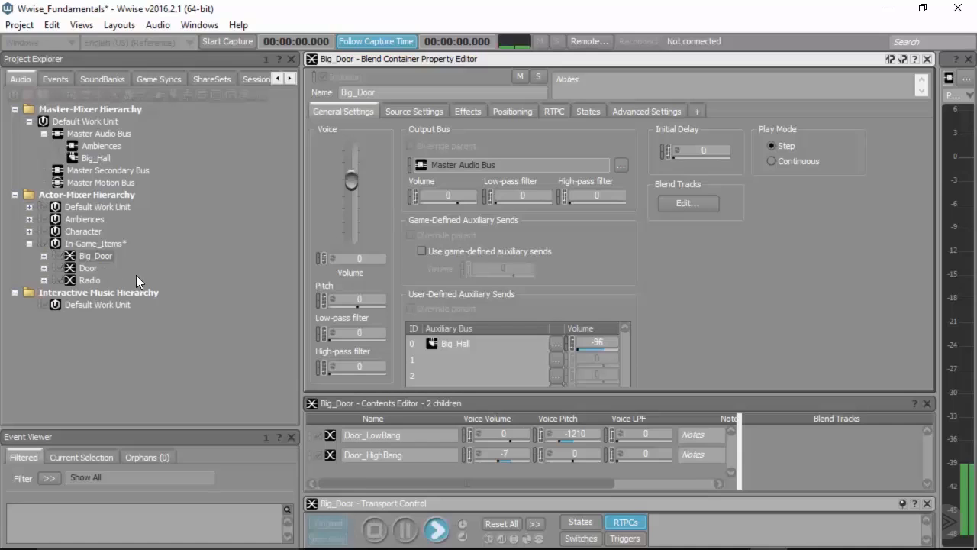
Set the volume of Big_Door's Big_Hall auxiliary send back to 0.
{"action": "left_click", "coordinate": [92, 157]}
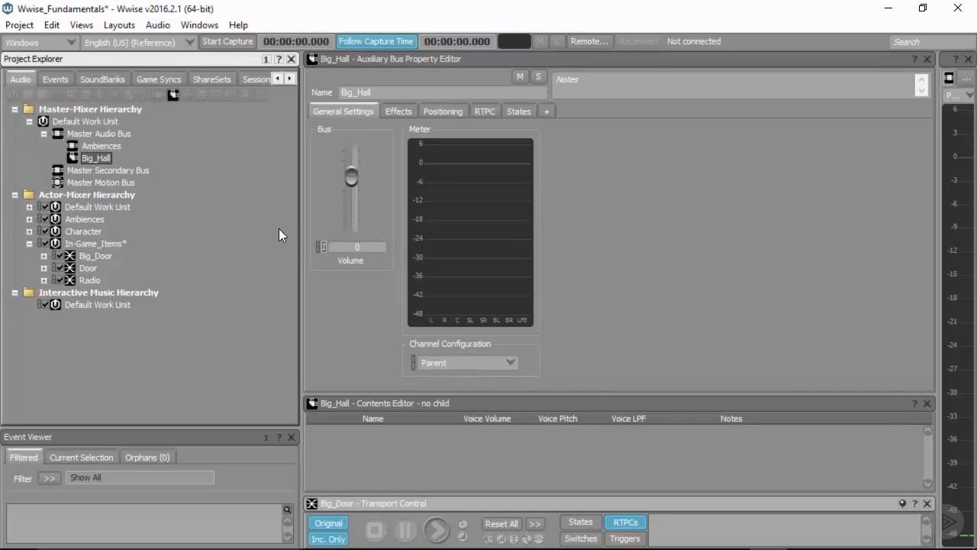
{"action": "left_click", "coordinate": [86, 257]}
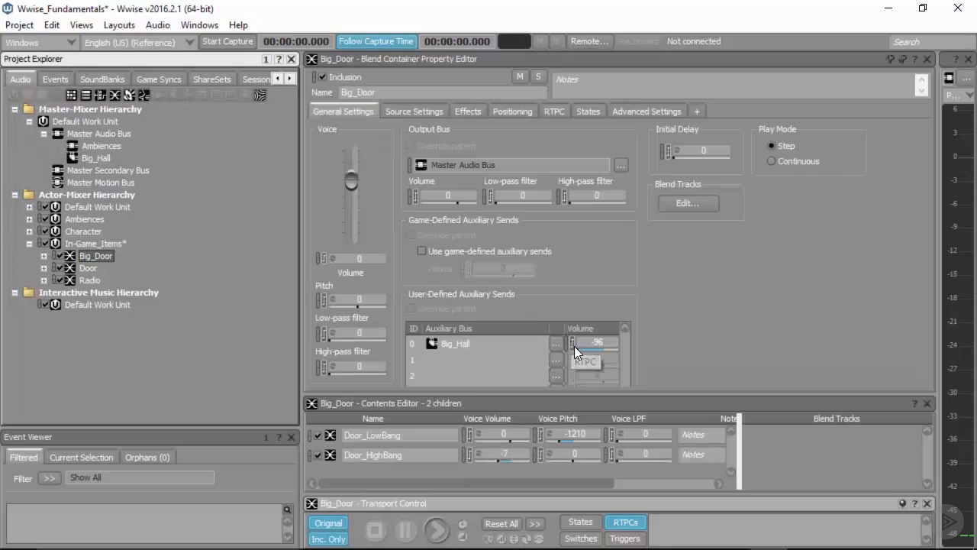
{"action": "left_click_drag", "start_coordinate": [579, 346], "coordinate": [669, 347]}
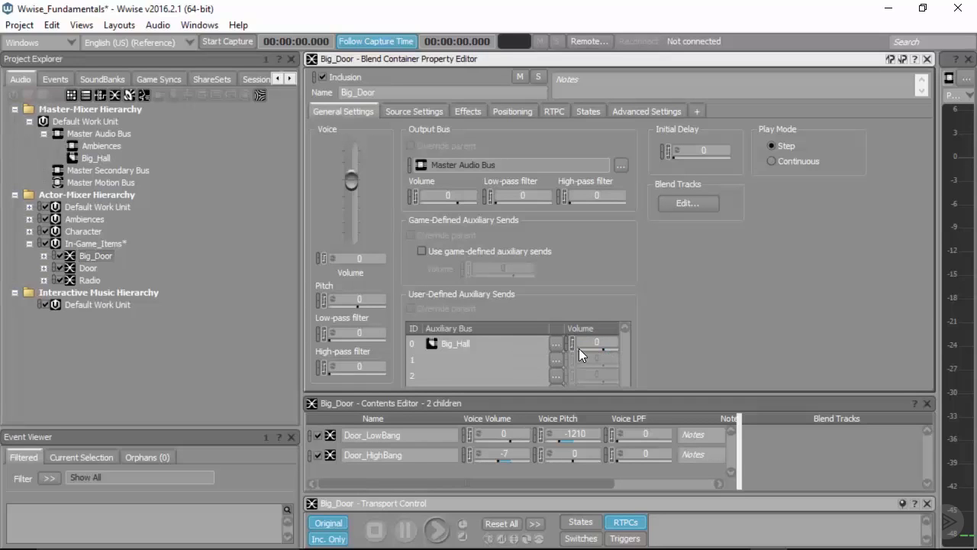
Add a Wwise RoomVerb effect to the Big_Hall auxiliary bus, trying the Cathedrals preset Church_Small_Wood before switching to Cathedrals\Holy.
{"action": "left_click", "coordinate": [87, 158]}
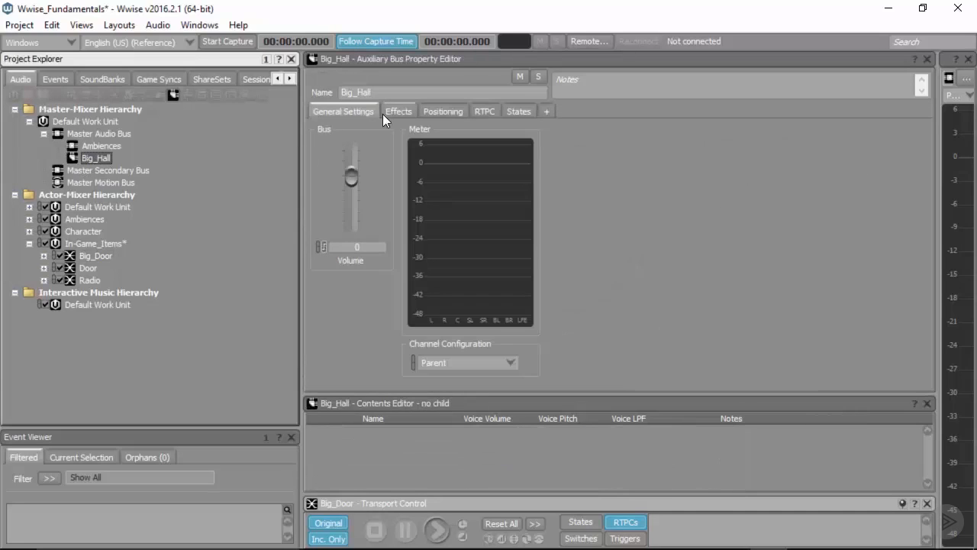
{"action": "left_click", "coordinate": [386, 112]}
{"action": "left_click", "coordinate": [340, 193]}
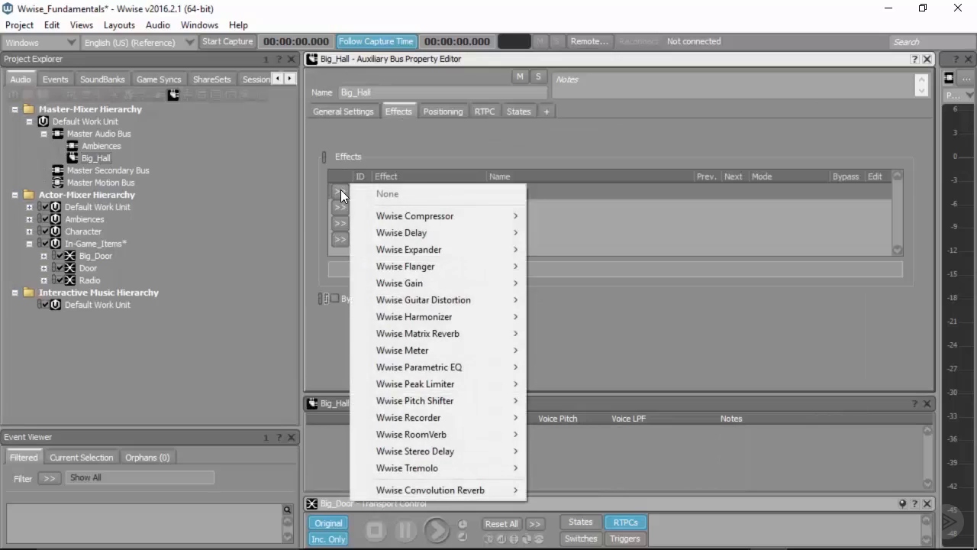
{"action": "mouse_move", "coordinate": [441, 433]}
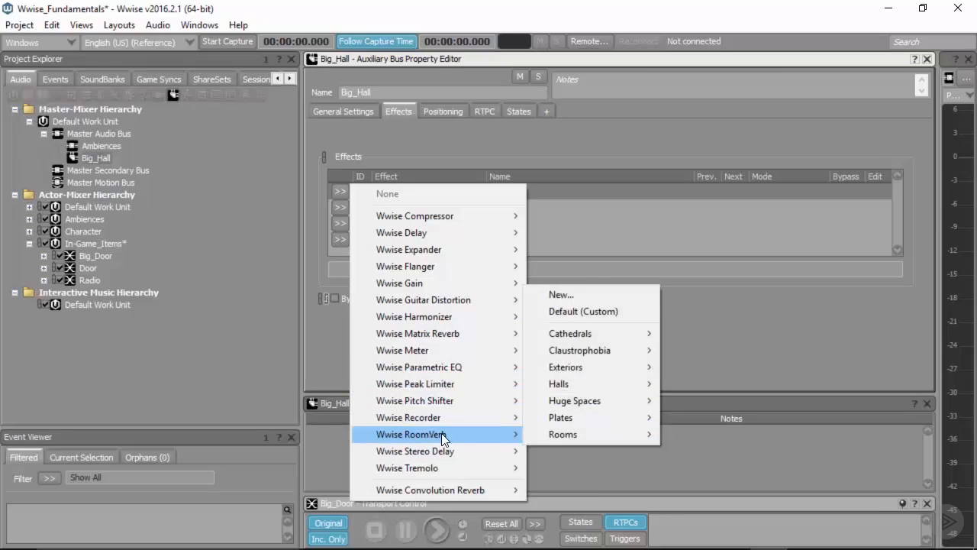
{"action": "mouse_move", "coordinate": [600, 332]}
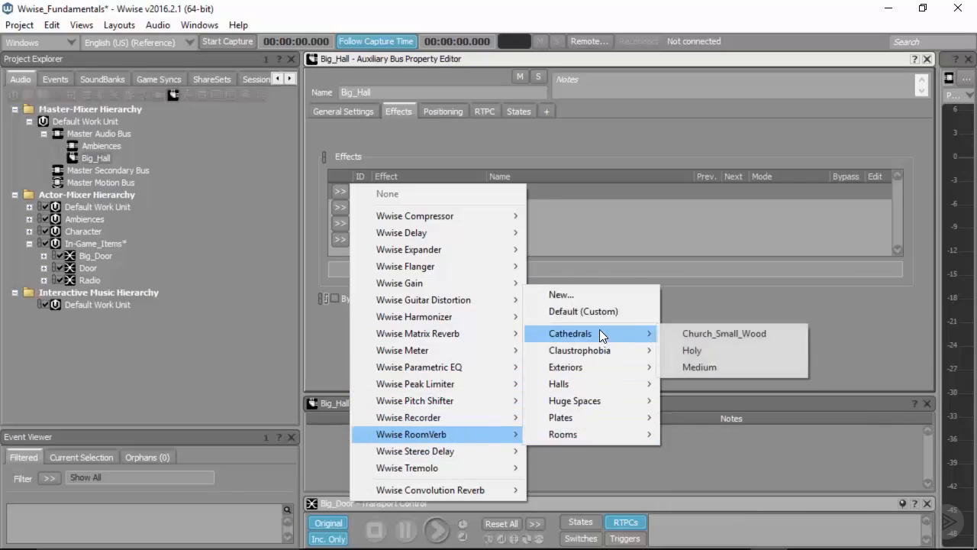
{"action": "left_click", "coordinate": [723, 333]}
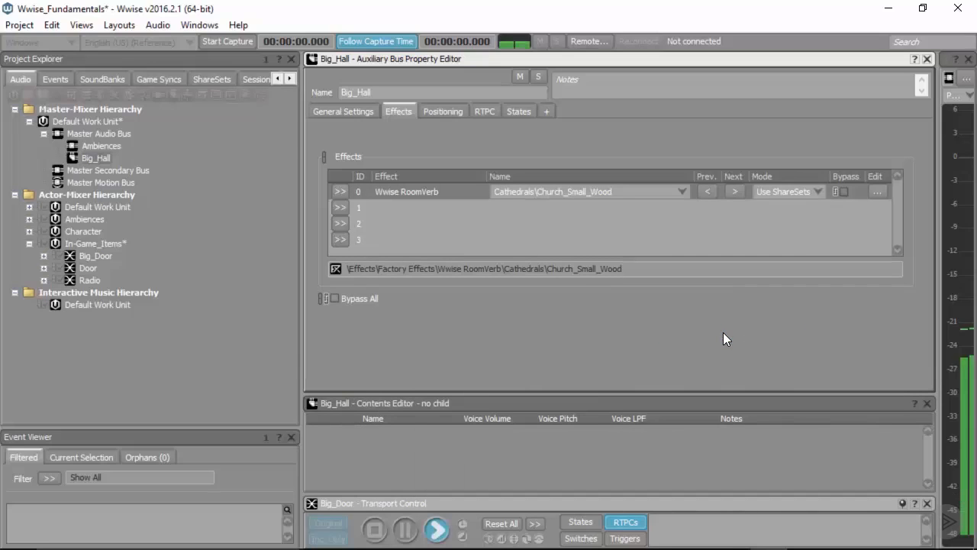
{"action": "left_click", "coordinate": [670, 193]}
{"action": "left_click", "coordinate": [562, 216]}
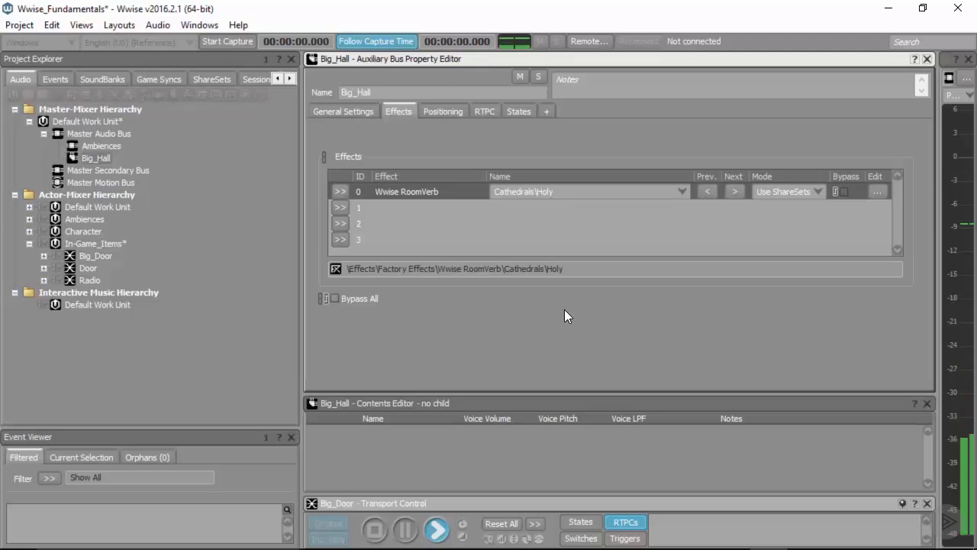
Open the Holy RoomVerb settings and lower the reverb pre delay to 59 and then to 41, auditioning Big_Door.
{"action": "left_click", "coordinate": [877, 191]}
{"action": "left_click", "coordinate": [336, 317]}
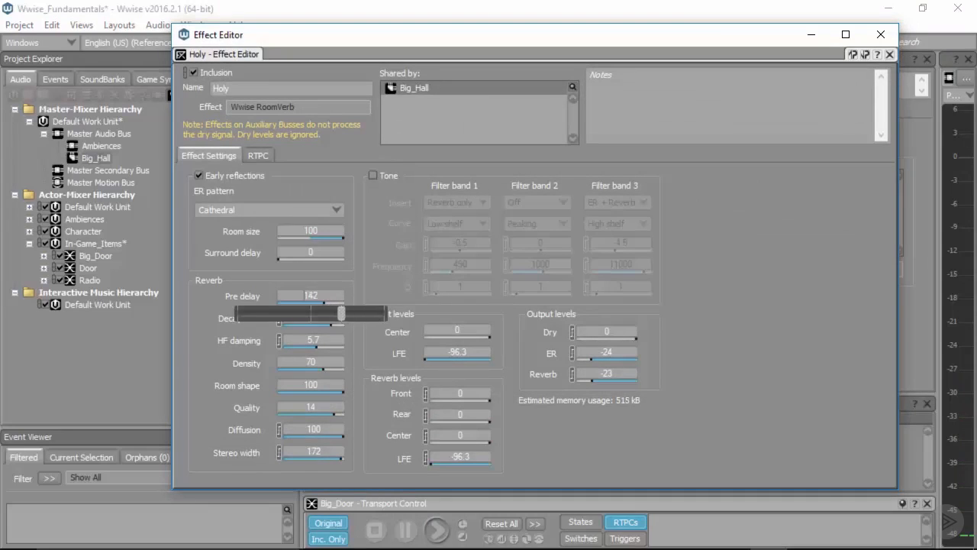
{"action": "left_click_drag", "start_coordinate": [342, 313], "coordinate": [285, 313]}
{"action": "key", "text": "space"}
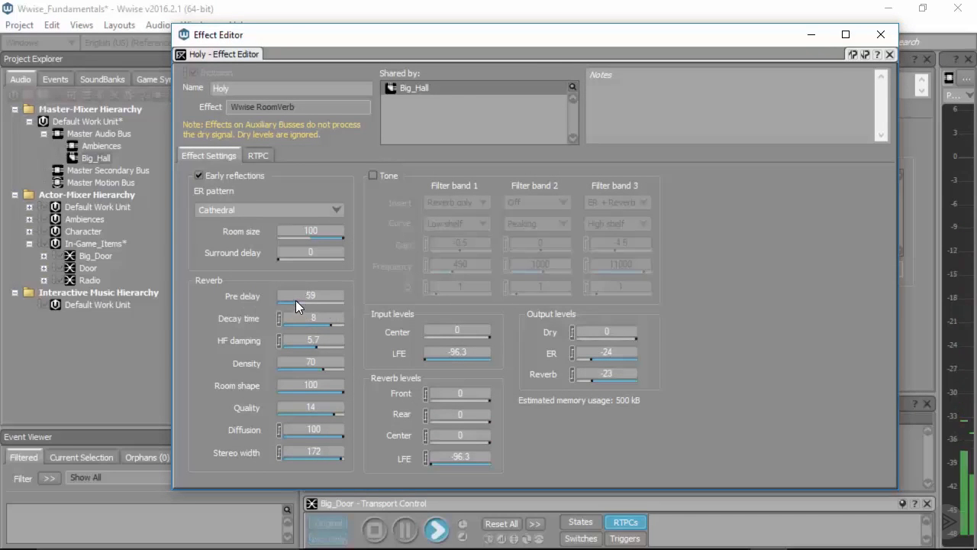
{"action": "left_click_drag", "start_coordinate": [295, 300], "coordinate": [268, 313]}
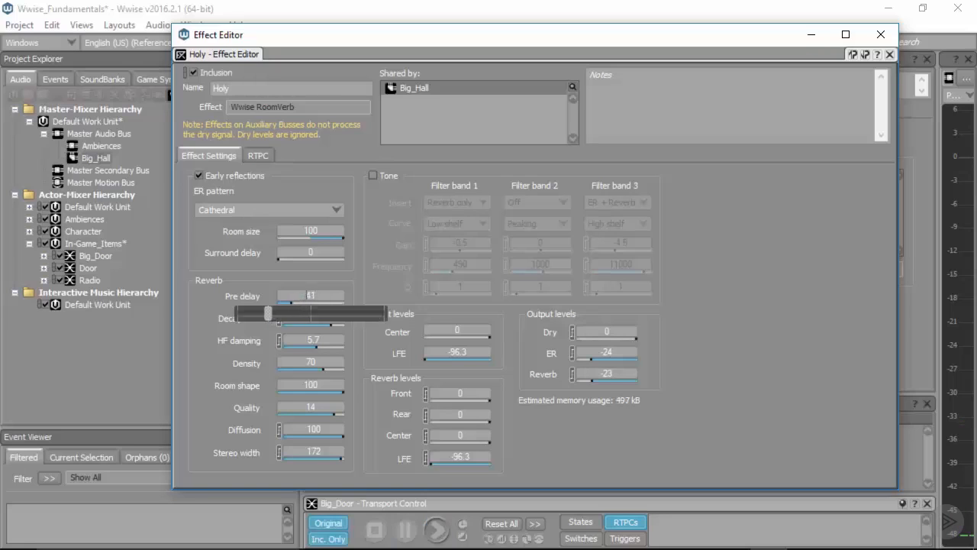
{"action": "key", "text": "space"}
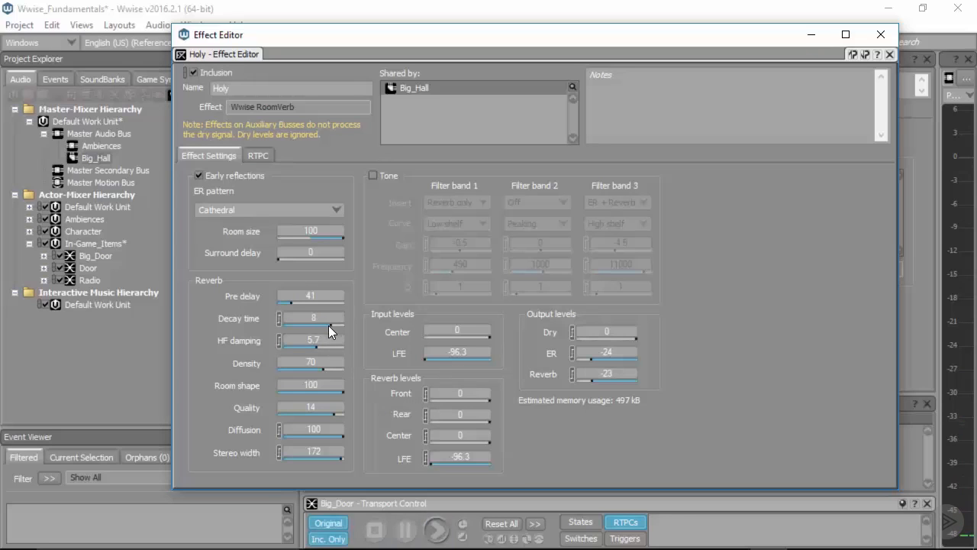
Set the Holy reverb's decay time to 5.3, play Big_Door, and close the Effect Editor.
{"action": "mouse_move", "coordinate": [328, 325]}
{"action": "left_mouse_down"}
{"action": "mouse_move", "coordinate": [349, 329]}
{"action": "mouse_move", "coordinate": [327, 325]}
{"action": "left_mouse_up"}
{"action": "key", "text": "space"}
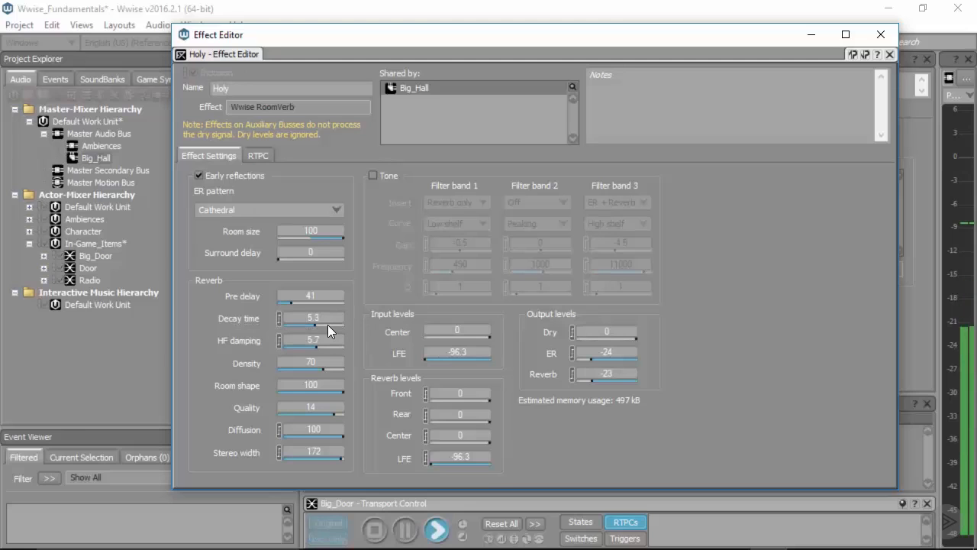
{"action": "left_click", "coordinate": [880, 35]}
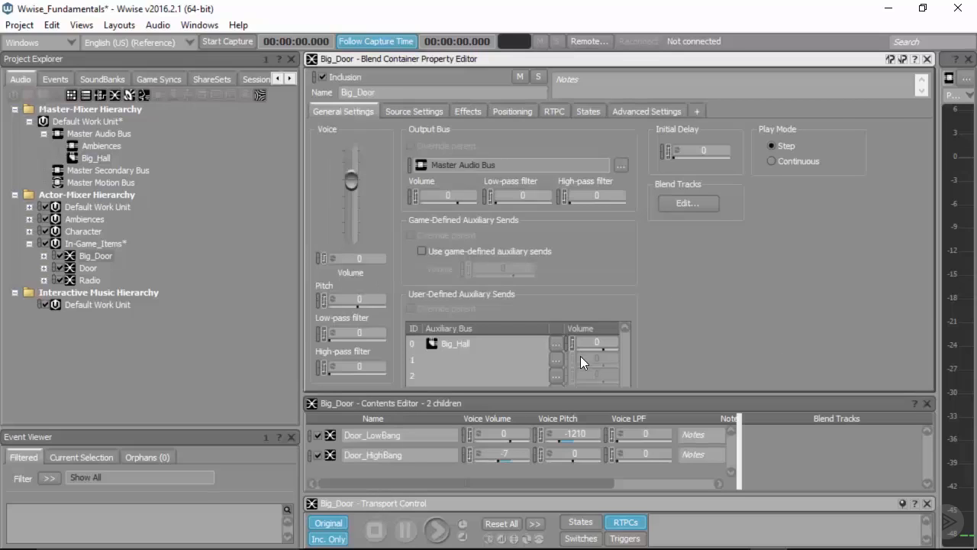
Raise the volume of Big_Door's Big_Hall auxiliary send to 9 and play the container to audition the reverb.
{"action": "mouse_move", "coordinate": [601, 348]}
{"action": "left_mouse_down"}
{"action": "mouse_move", "coordinate": [539, 349]}
{"action": "mouse_move", "coordinate": [620, 346]}
{"action": "left_mouse_up"}
{"action": "key", "text": "space"}
{"action": "key", "text": "space"}
{"action": "key", "text": "space"}
{"action": "left_click_drag", "start_coordinate": [603, 348], "coordinate": [604, 349]}
{"action": "key", "text": "space"}
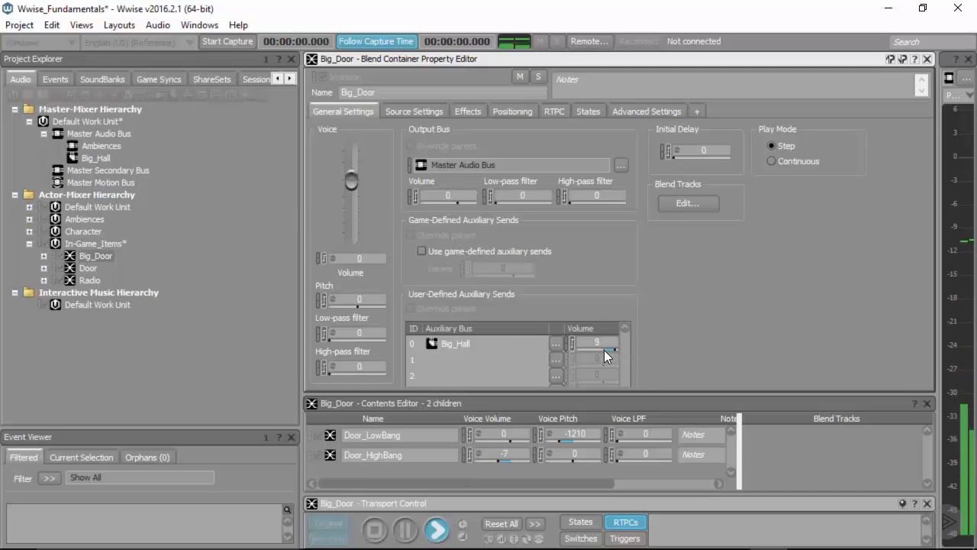
Lower the volume of Big_Door's Big_Hall auxiliary send to 3 and then reset it to 0.
{"action": "left_click_drag", "start_coordinate": [612, 349], "coordinate": [589, 349]}
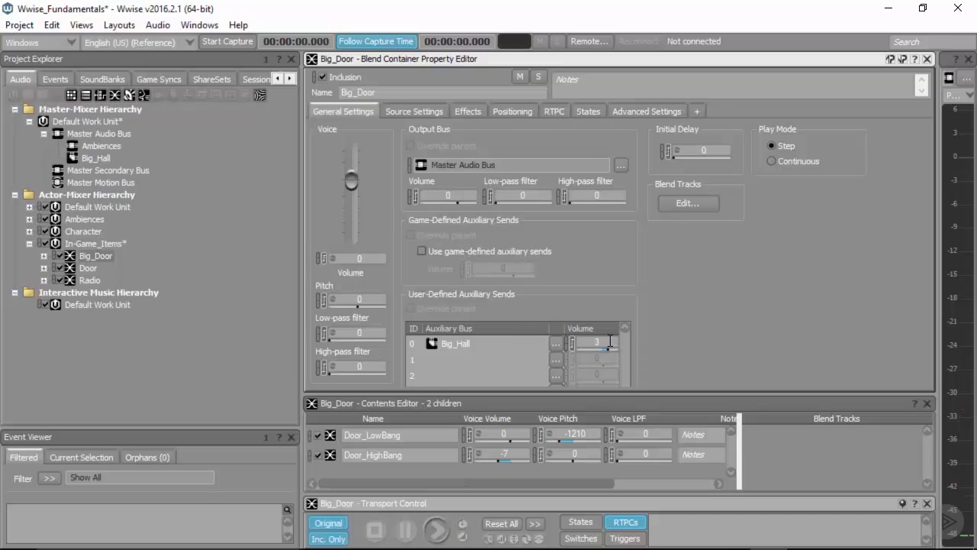
{"action": "left_click", "coordinate": [610, 341]}
{"action": "type", "text": "0"}
Review the Big_Hall bus properties and the RTPC and general settings of the Ambiences audio bus.
{"action": "left_click", "coordinate": [92, 156]}
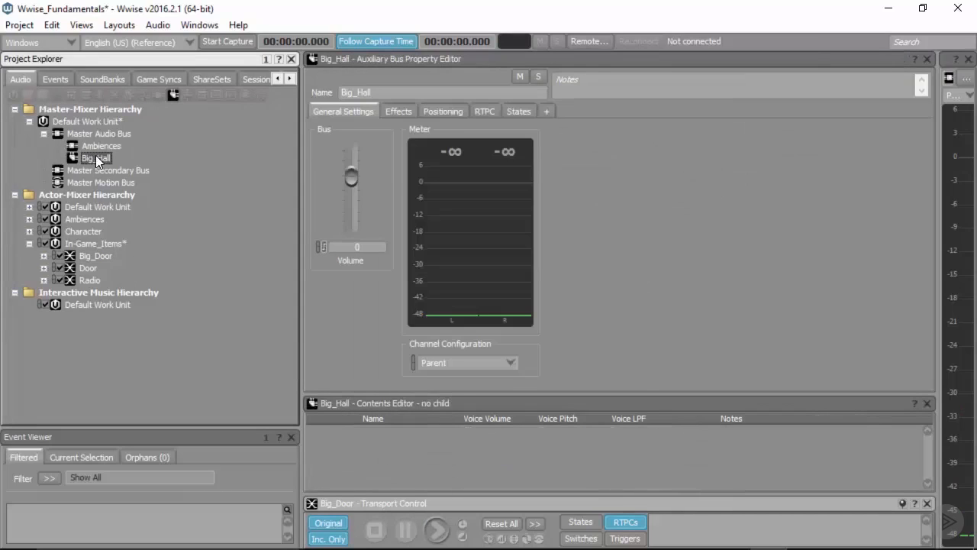
{"action": "left_click", "coordinate": [94, 145]}
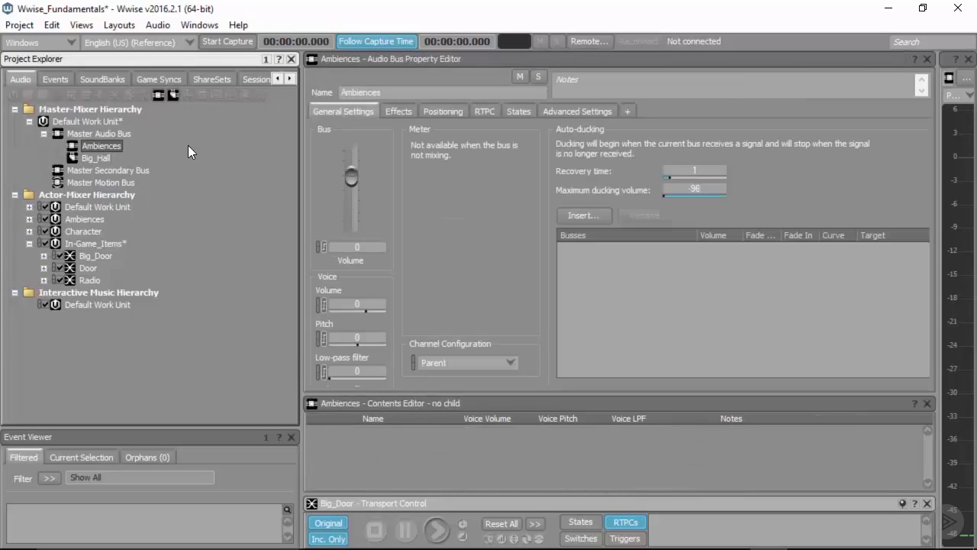
{"action": "left_click", "coordinate": [486, 112]}
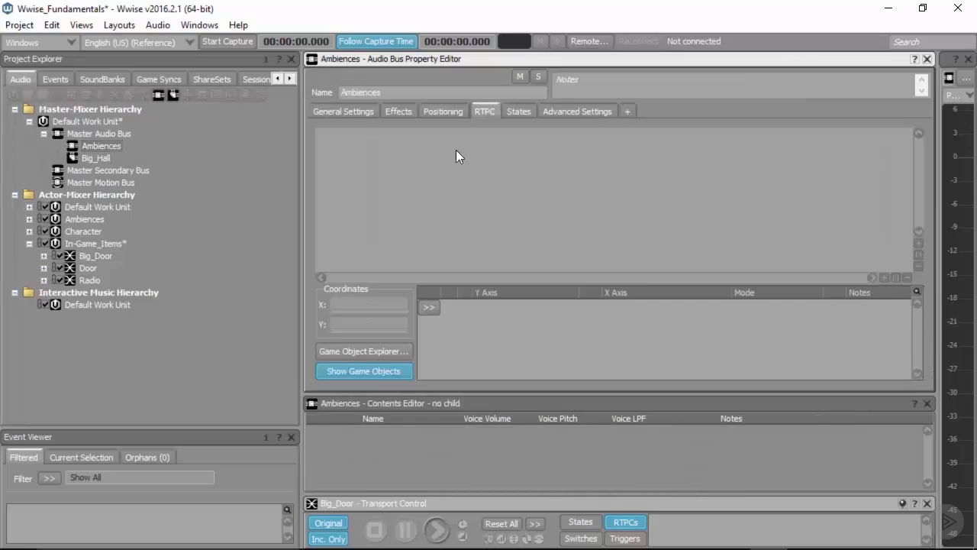
{"action": "left_click", "coordinate": [356, 114]}
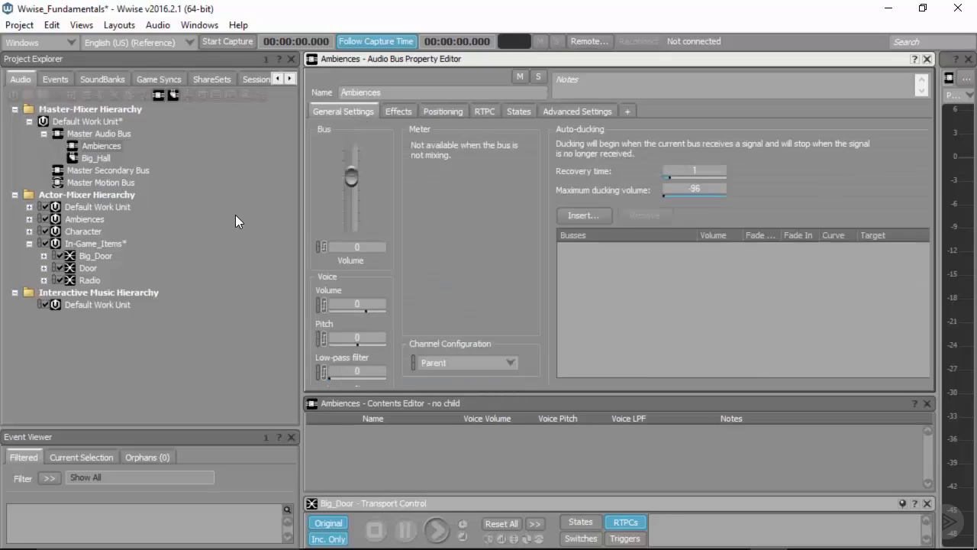